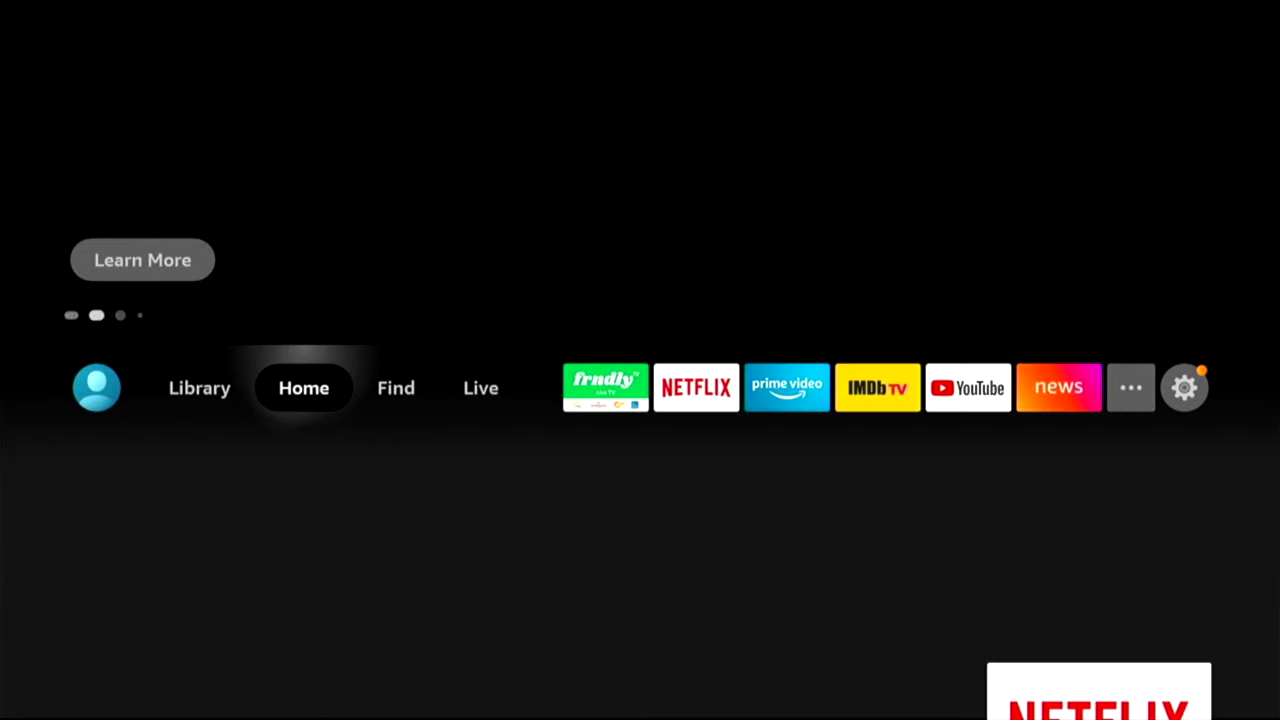
Open the full list of installed apps and channels from the home screen
{"action": "key", "text": "Right"}
{"action": "key", "text": "Right"}
{"action": "key", "text": "Right"}
{"action": "key", "text": "Right"}
{"action": "key", "text": "Right"}
{"action": "key", "text": "Right"}
{"action": "key", "text": "Right"}
{"action": "key", "text": "Right"}
{"action": "key", "text": "Right"}
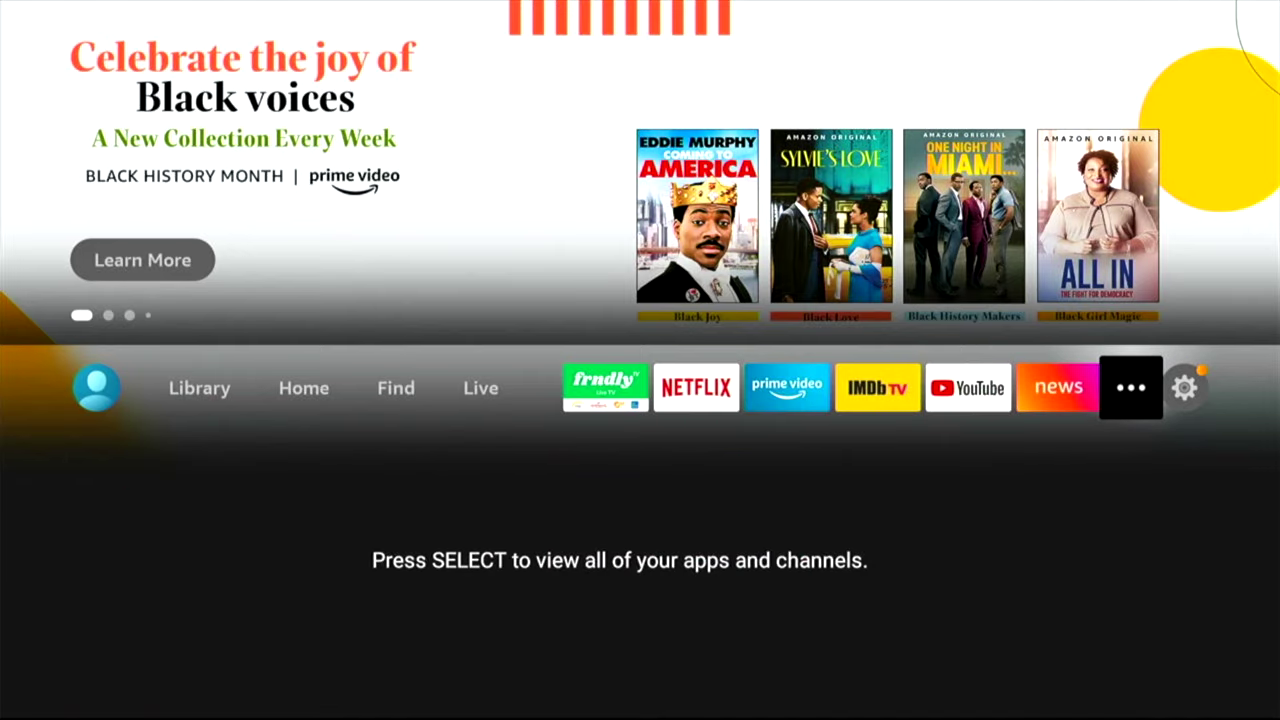
{"action": "key", "text": "Return"}
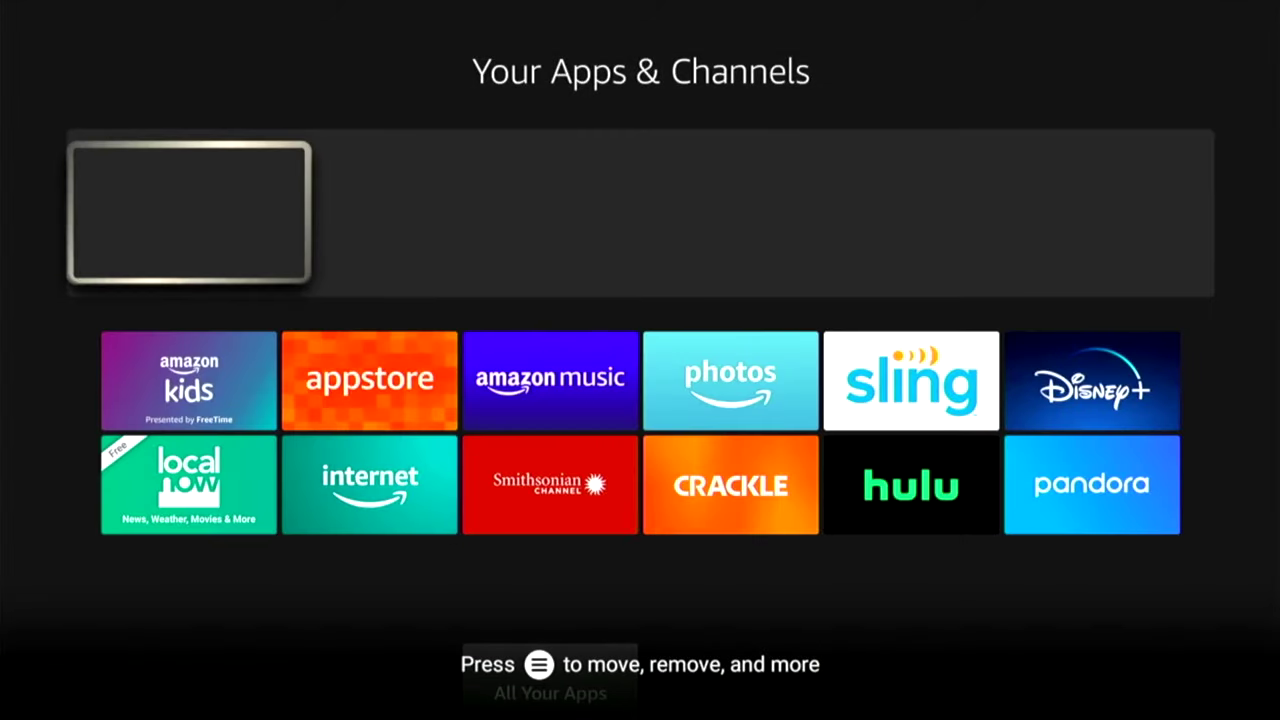
Find the Internet browser among the installed apps and open it
{"action": "key", "text": "Down"}
{"action": "key", "text": "Down"}
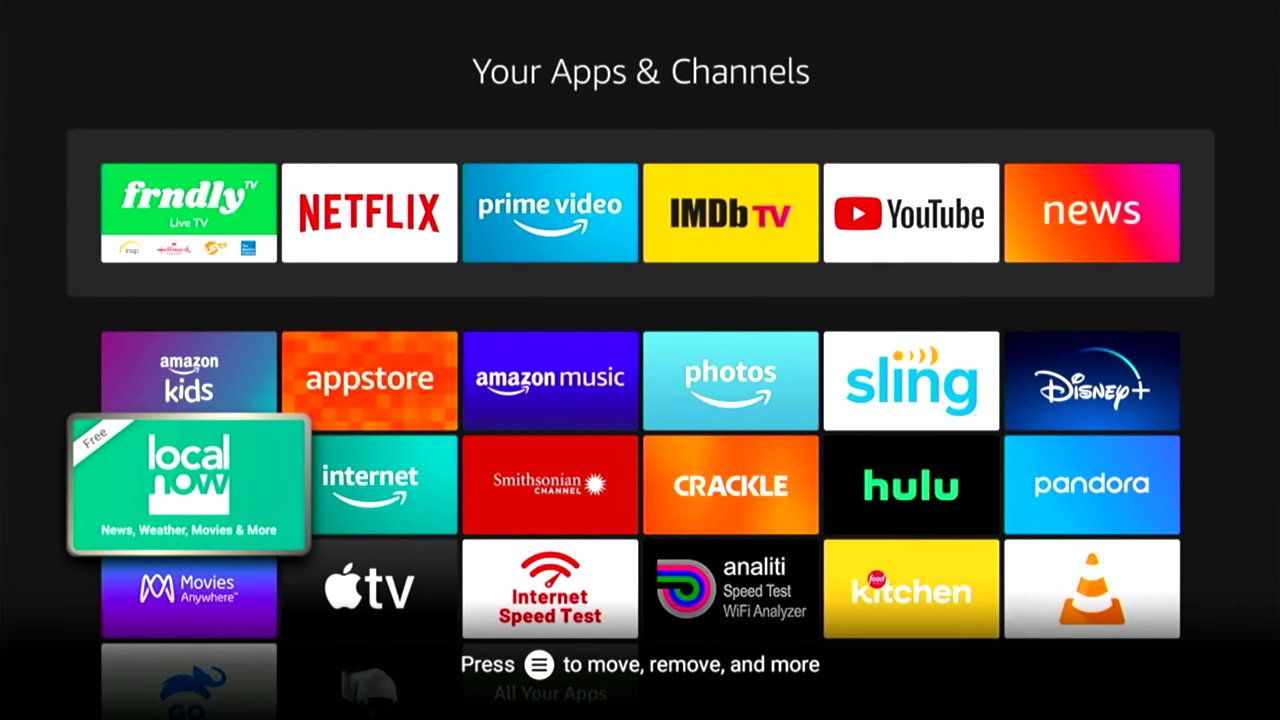
{"action": "key", "text": "Right"}
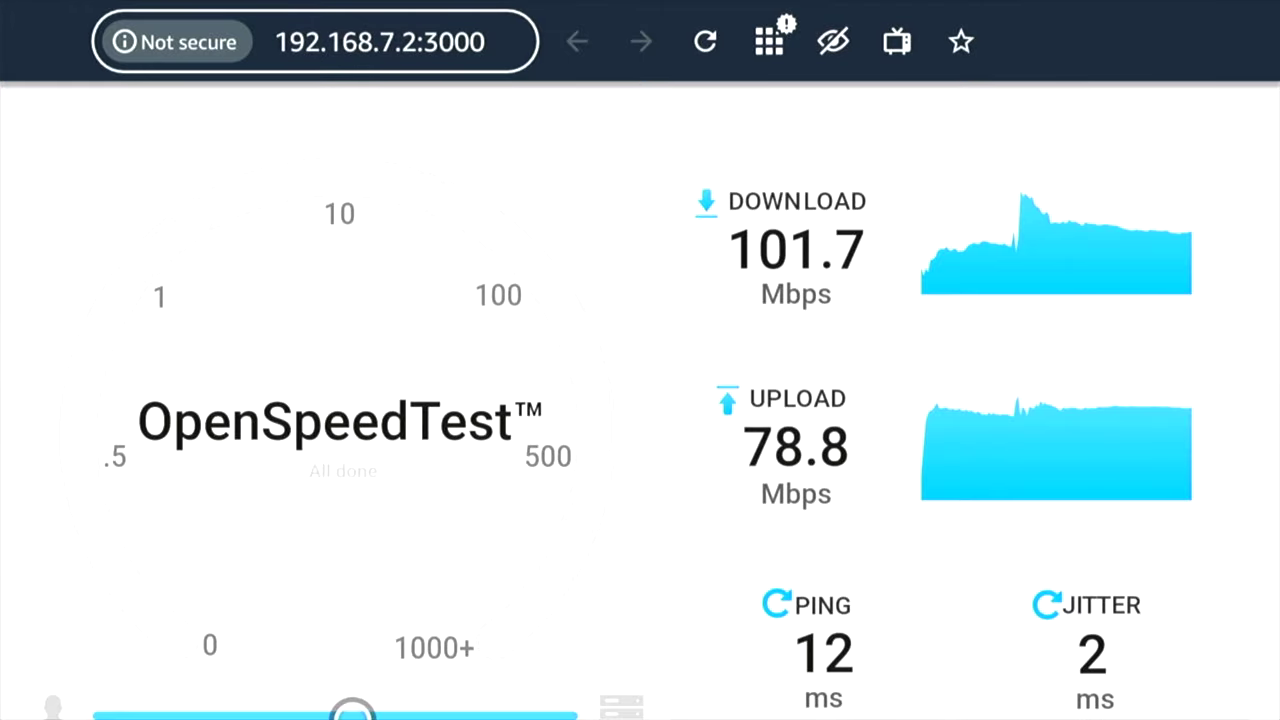
Reload the OpenSpeedTest page at 192.168.7.2:3000 and run the speed test again
{"action": "scroll", "coordinate": [352, 712], "scroll_direction": "down", "scroll_amount": 2}
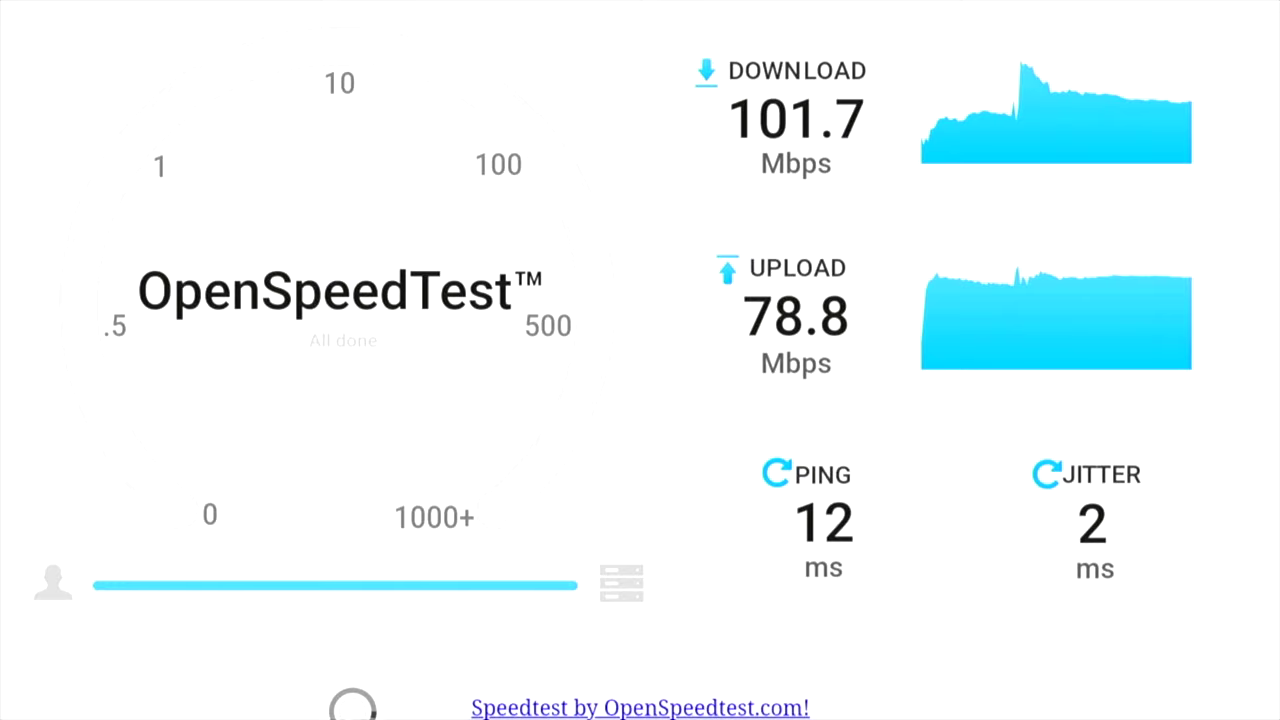
{"action": "scroll", "coordinate": [351, 94], "scroll_direction": "up", "scroll_amount": 2}
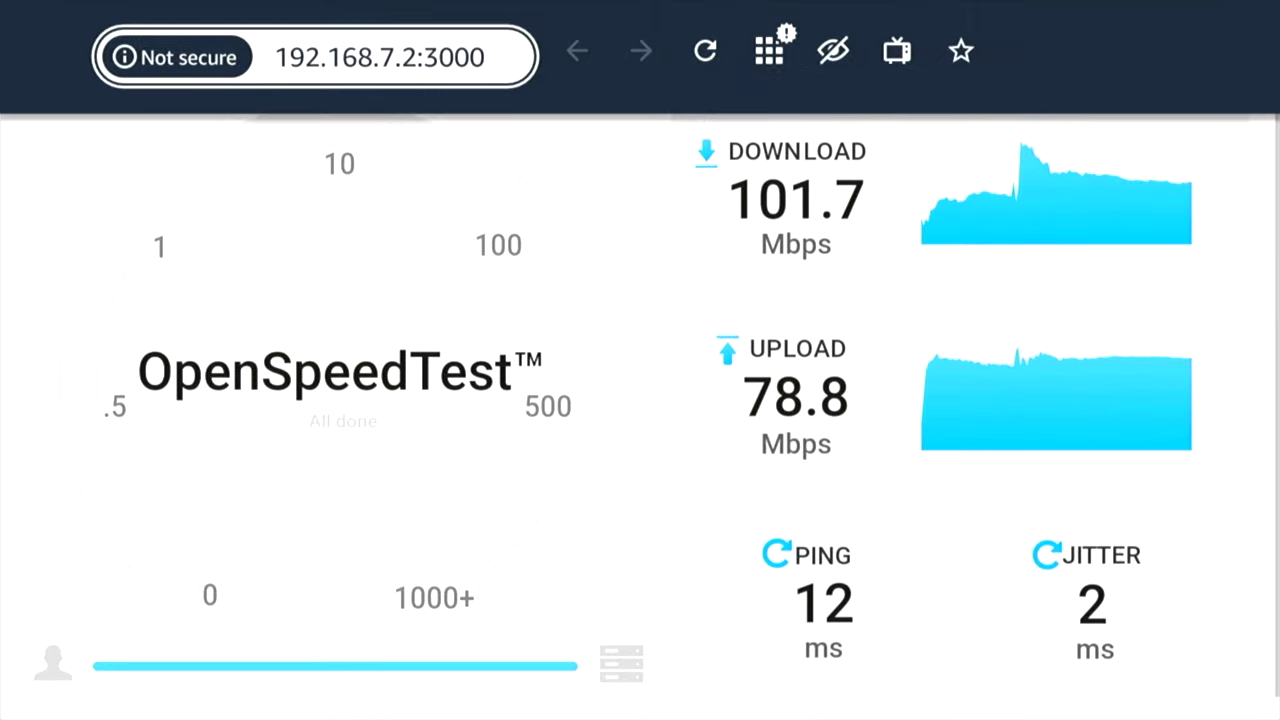
{"action": "key", "text": "Up"}
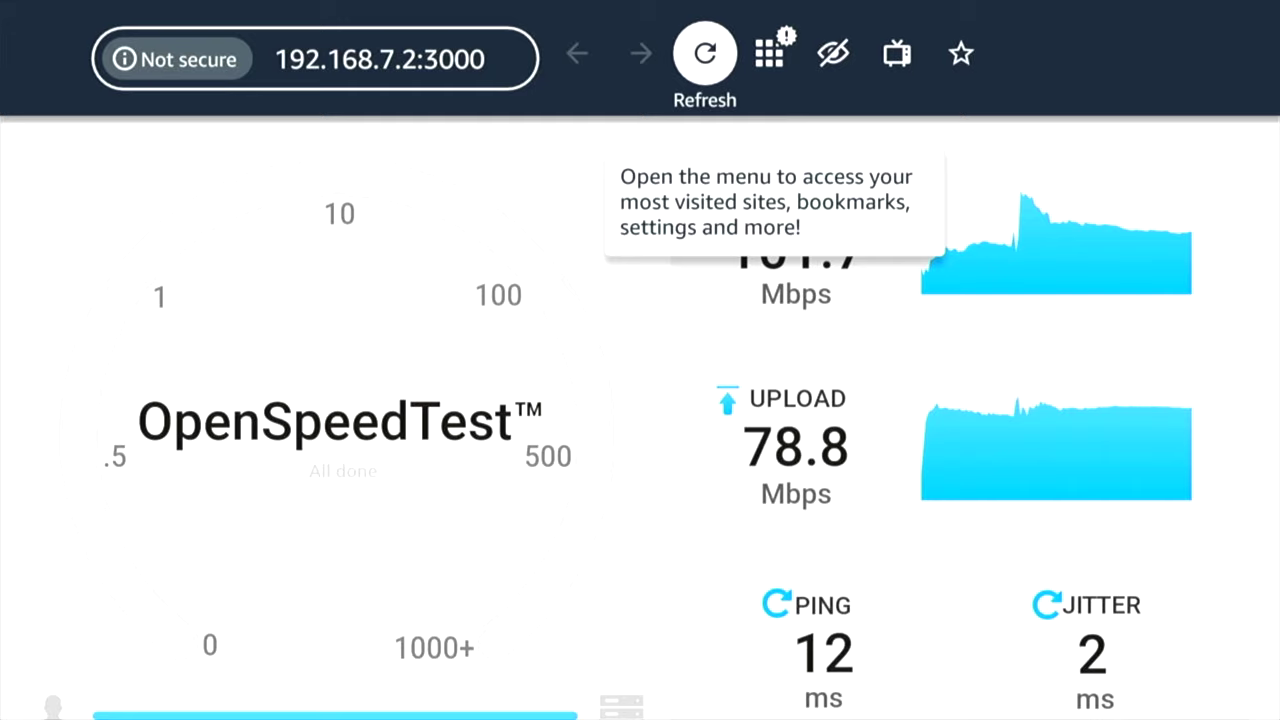
{"action": "key", "text": "Return"}
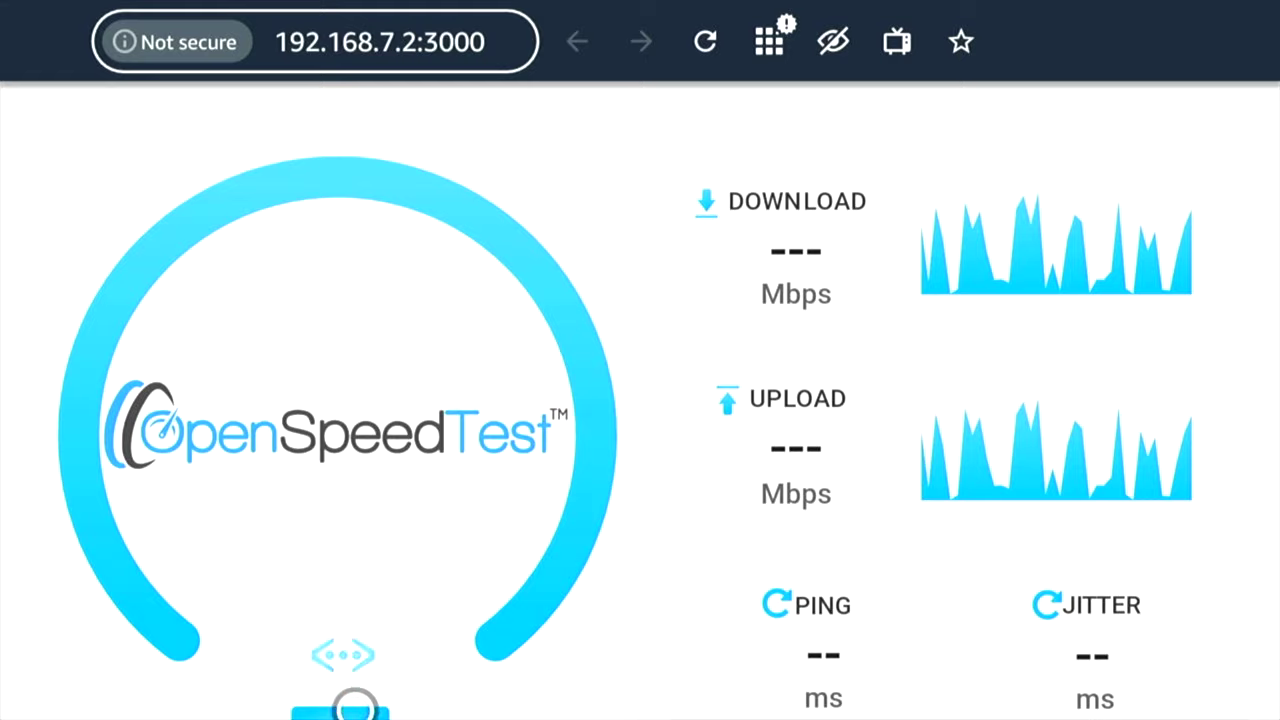
{"action": "left_click", "coordinate": [355, 712]}
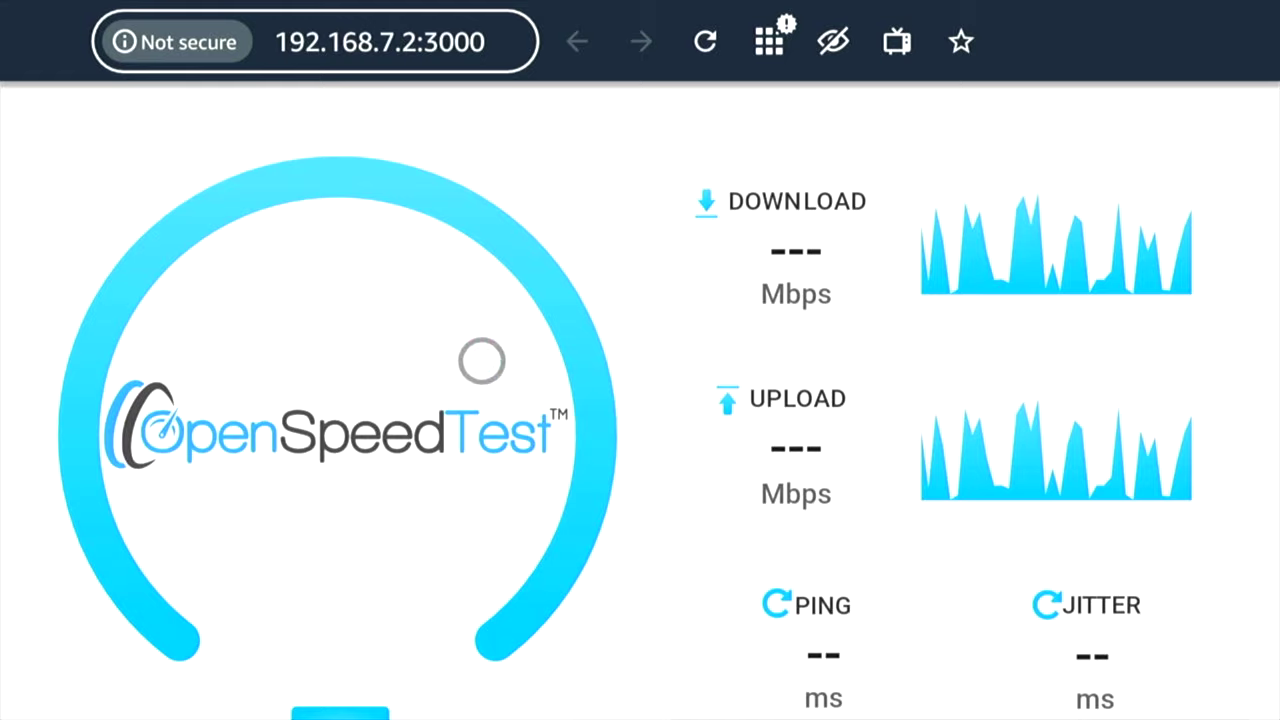
{"action": "left_click", "coordinate": [363, 710]}
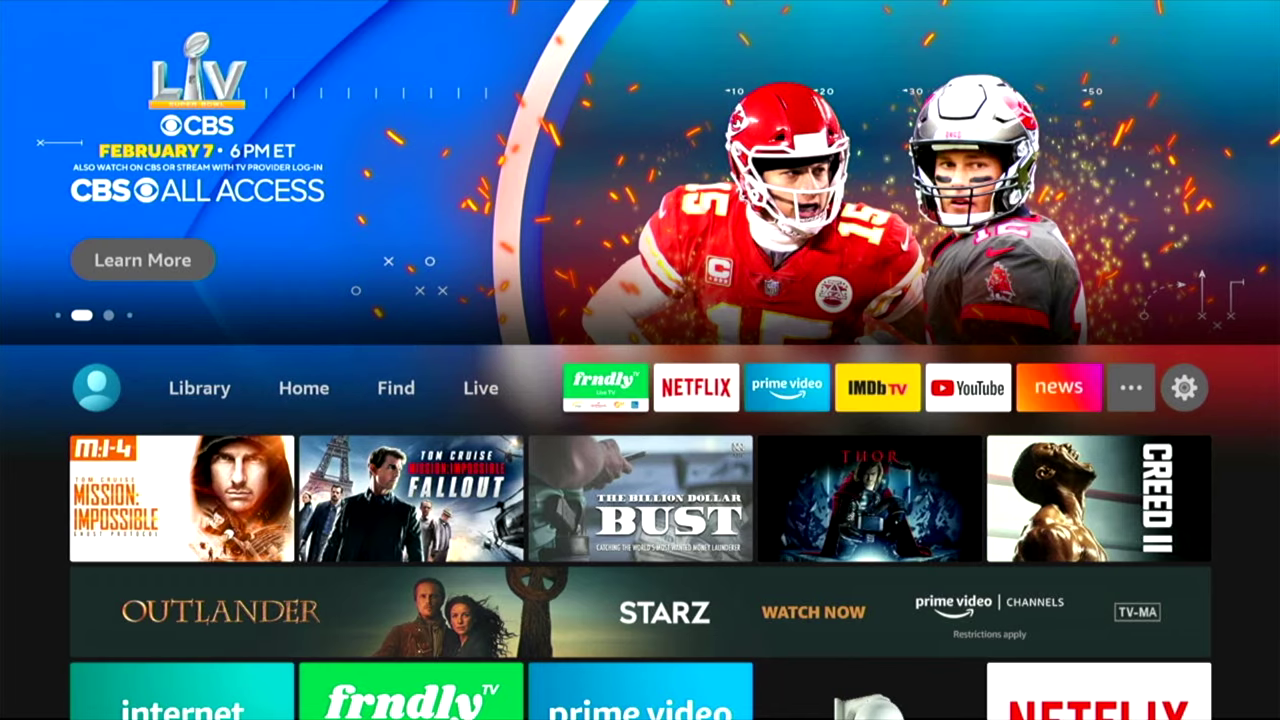
Open the device settings from the home screen
{"action": "key", "text": "Right"}
{"action": "key", "text": "Right"}
{"action": "key", "text": "Right"}
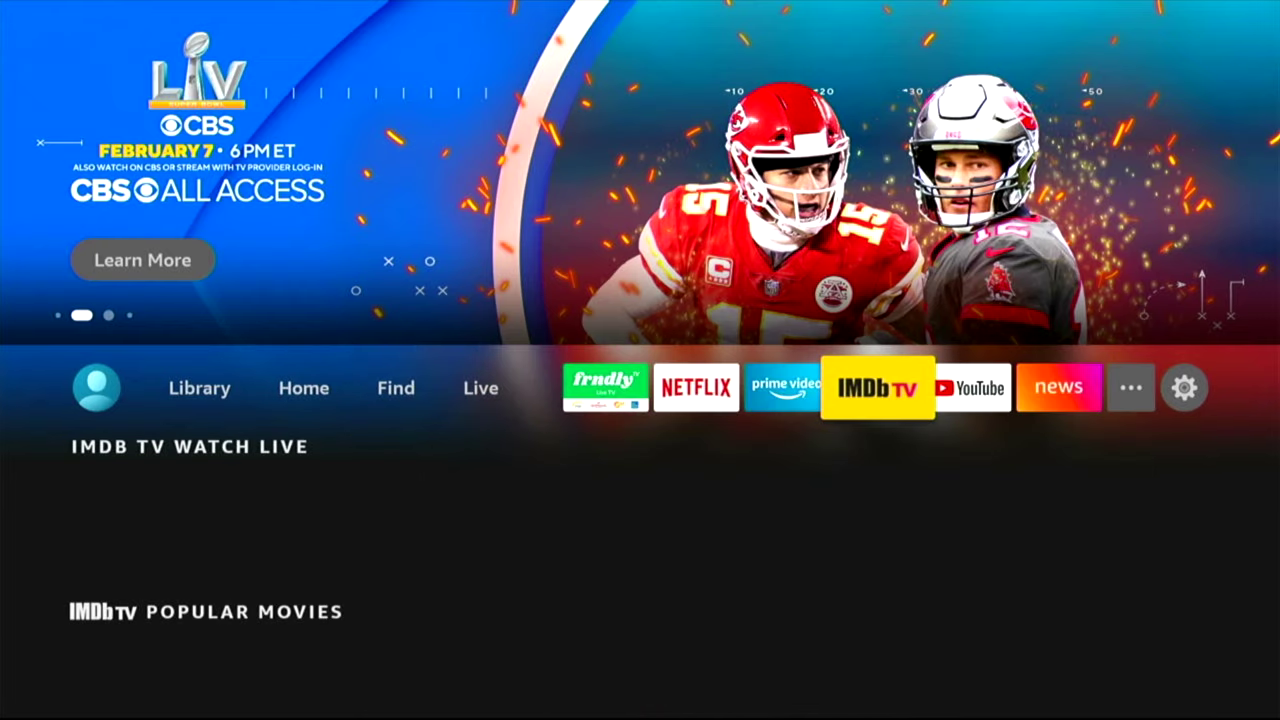
{"action": "key", "text": "Right"}
{"action": "key", "text": "Right"}
{"action": "key", "text": "Right"}
{"action": "key", "text": "Right"}
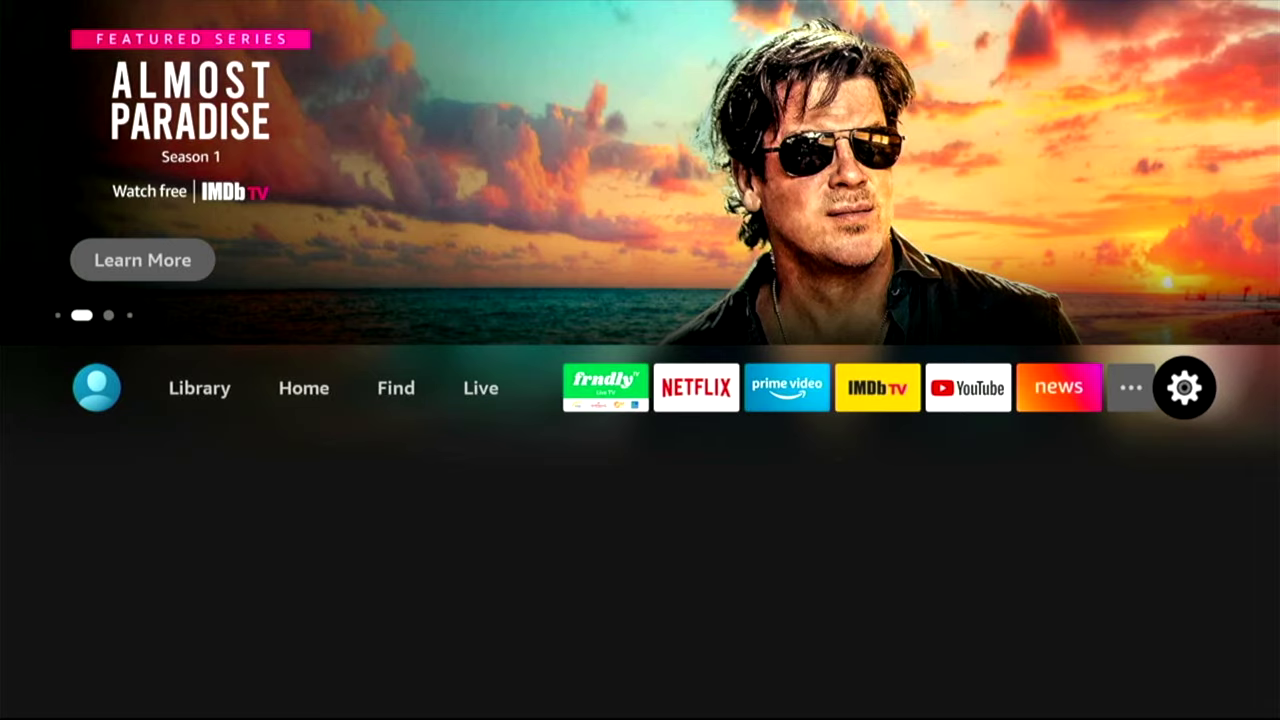
{"action": "key", "text": "Down"}
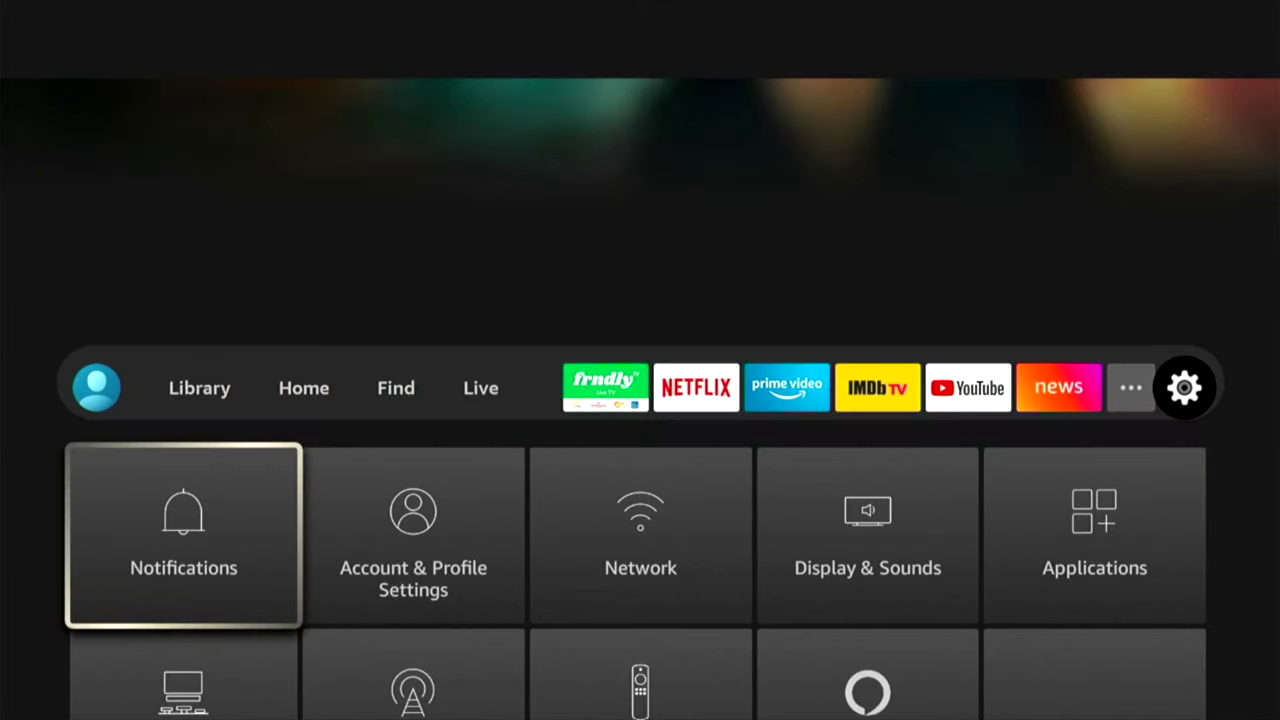
Open the Network settings and check the status of the Ethernet connection
{"action": "key", "text": "Right"}
{"action": "key", "text": "Right"}
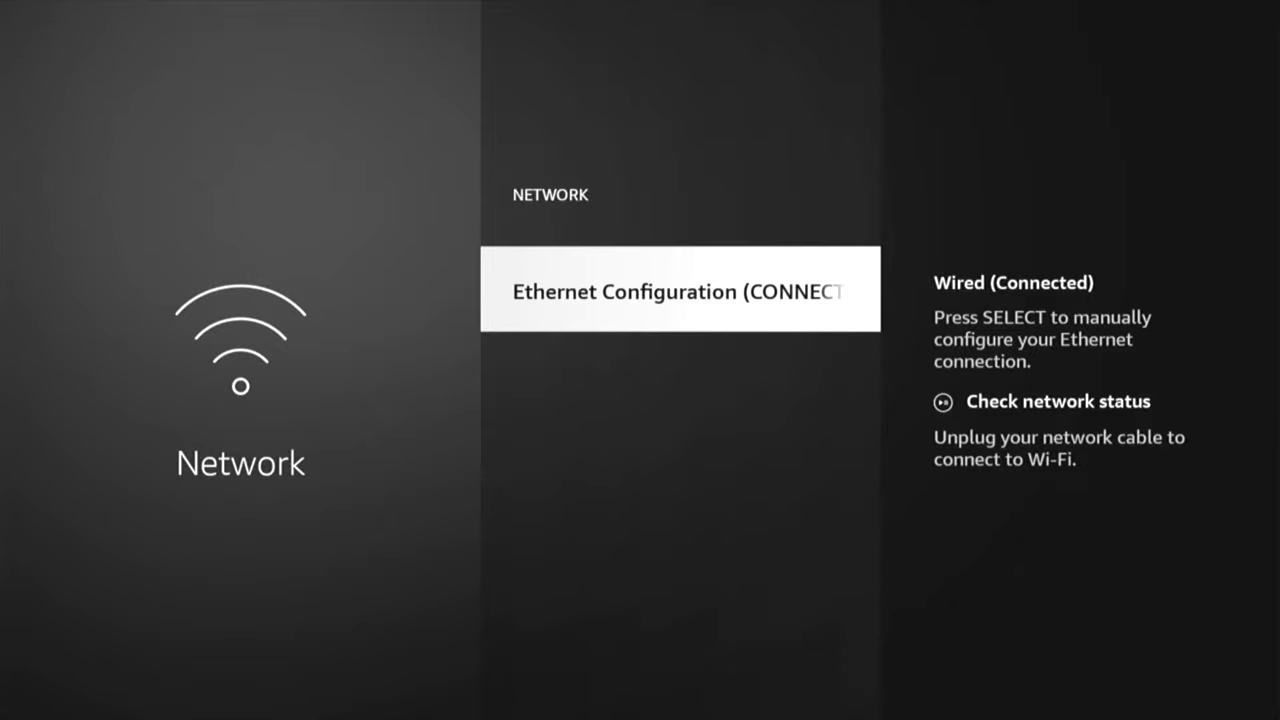
{"action": "key", "text": "XF86AudioPlay"}
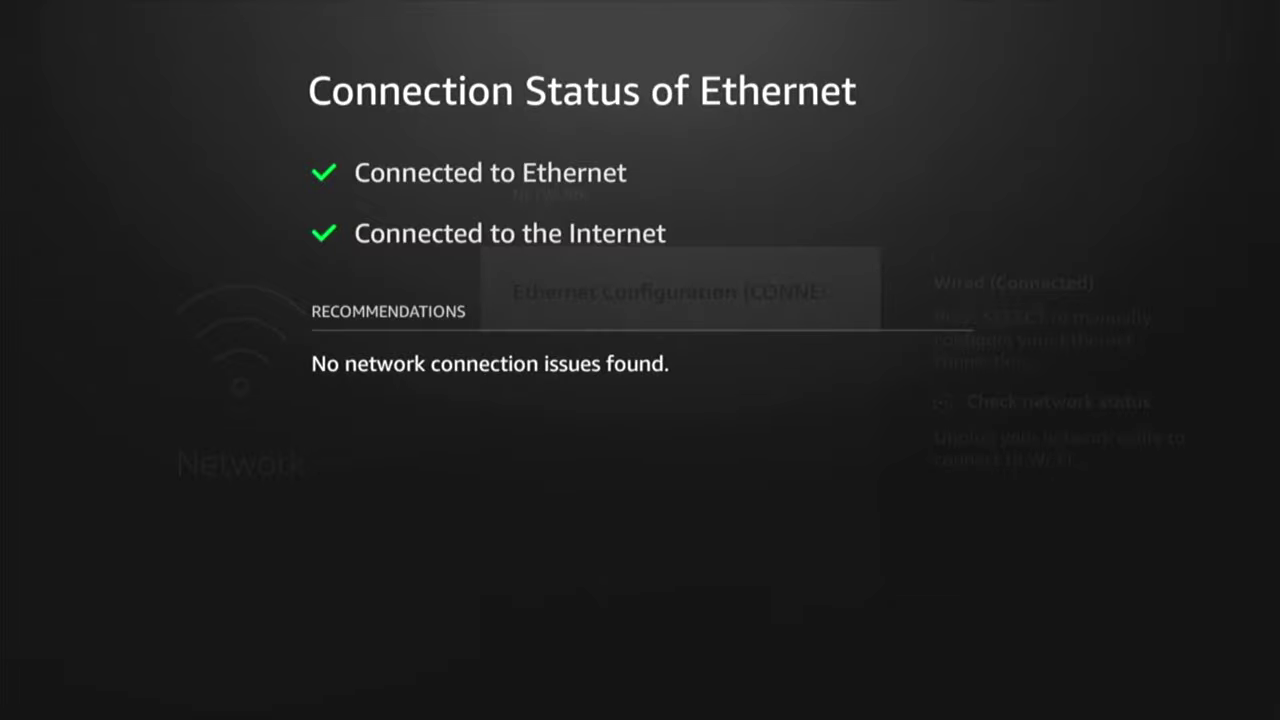
Leave the network settings and open the full list of installed apps and channels
{"action": "key", "text": "Escape"}
{"action": "key", "text": "Escape"}
{"action": "key", "text": "Escape"}
{"action": "key", "text": "Right"}
{"action": "key", "text": "Right"}
{"action": "key", "text": "Right"}
{"action": "key", "text": "Return"}
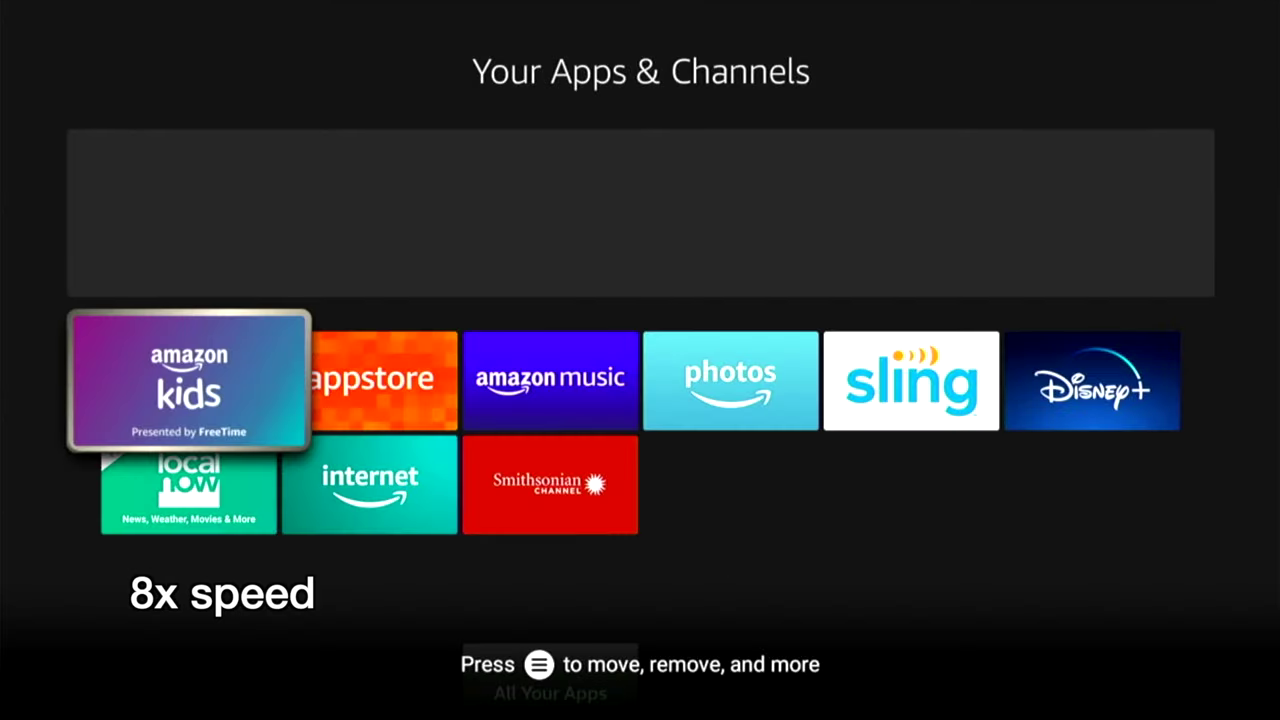
Launch the Internet browser from the installed apps
{"action": "key", "text": "Down"}
{"action": "key", "text": "Right"}
{"action": "key", "text": "Return"}
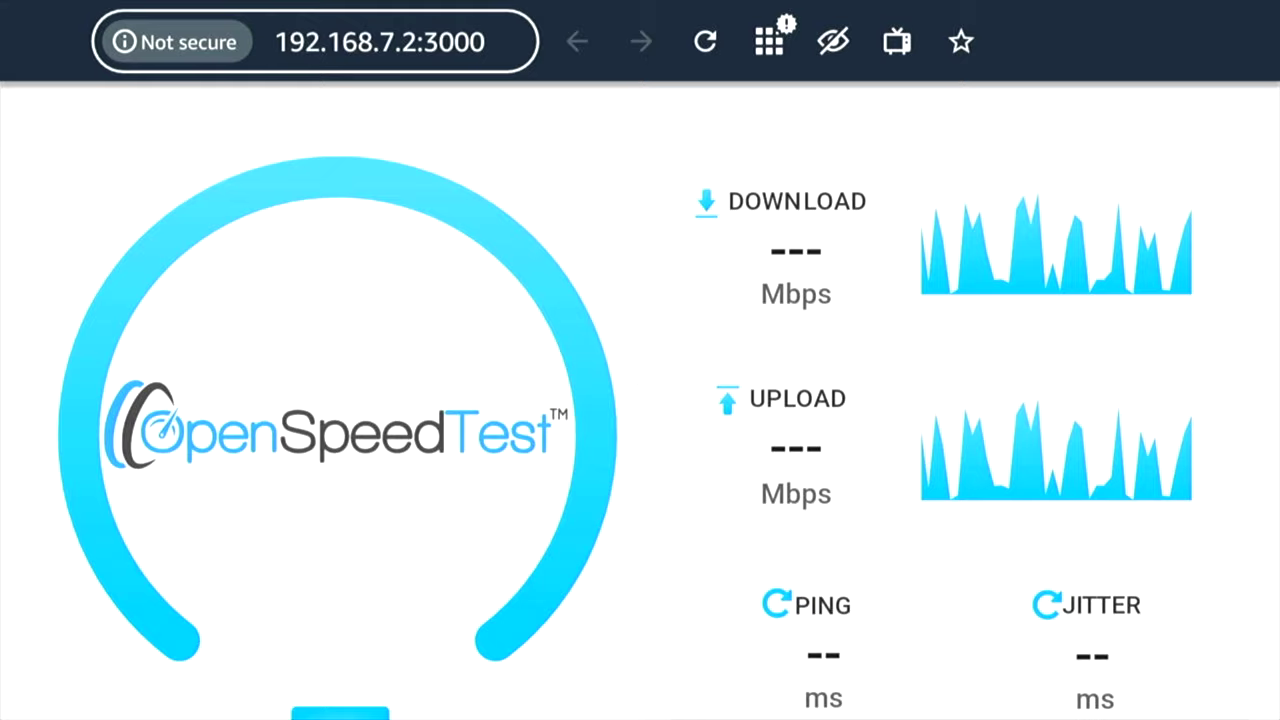
Bring the browser cursor down to the start control of the OpenSpeedTest page
{"action": "key", "text": "Up"}
{"action": "key", "text": "Up"}
{"action": "key", "text": "Up"}
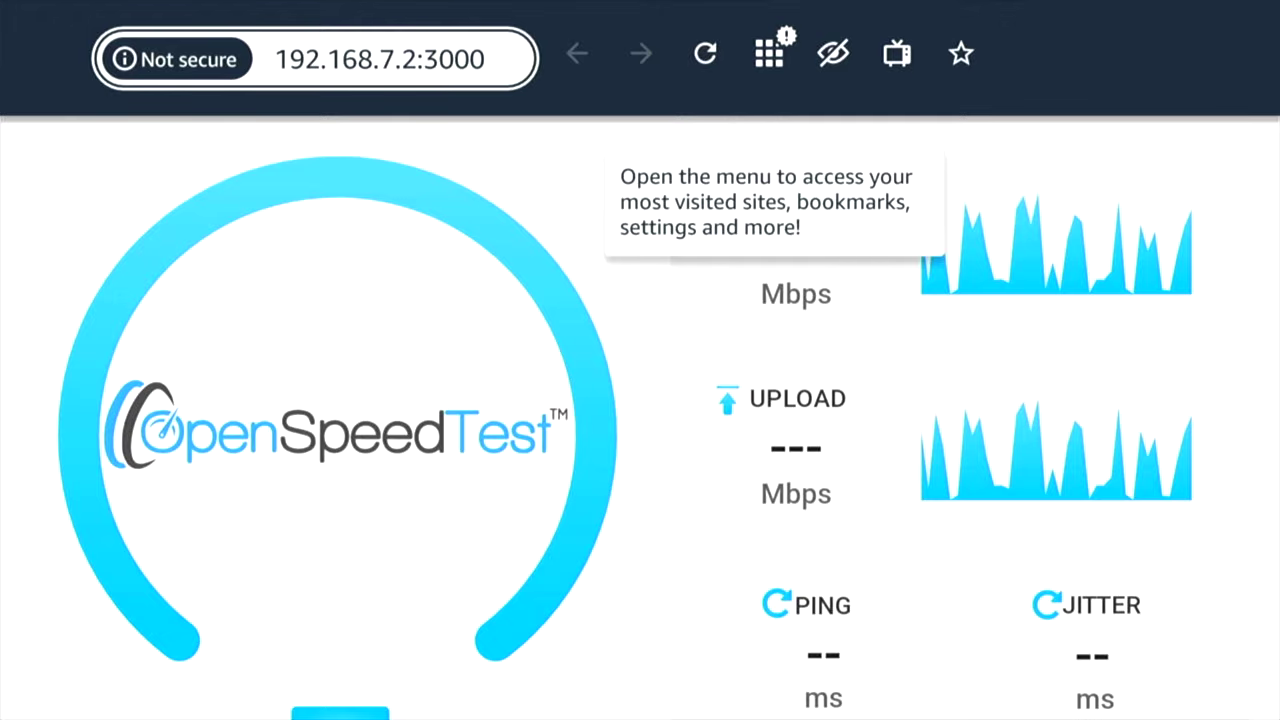
{"action": "key", "text": "Down"}
{"action": "key", "text": "Down"}
{"action": "key", "text": "Down"}
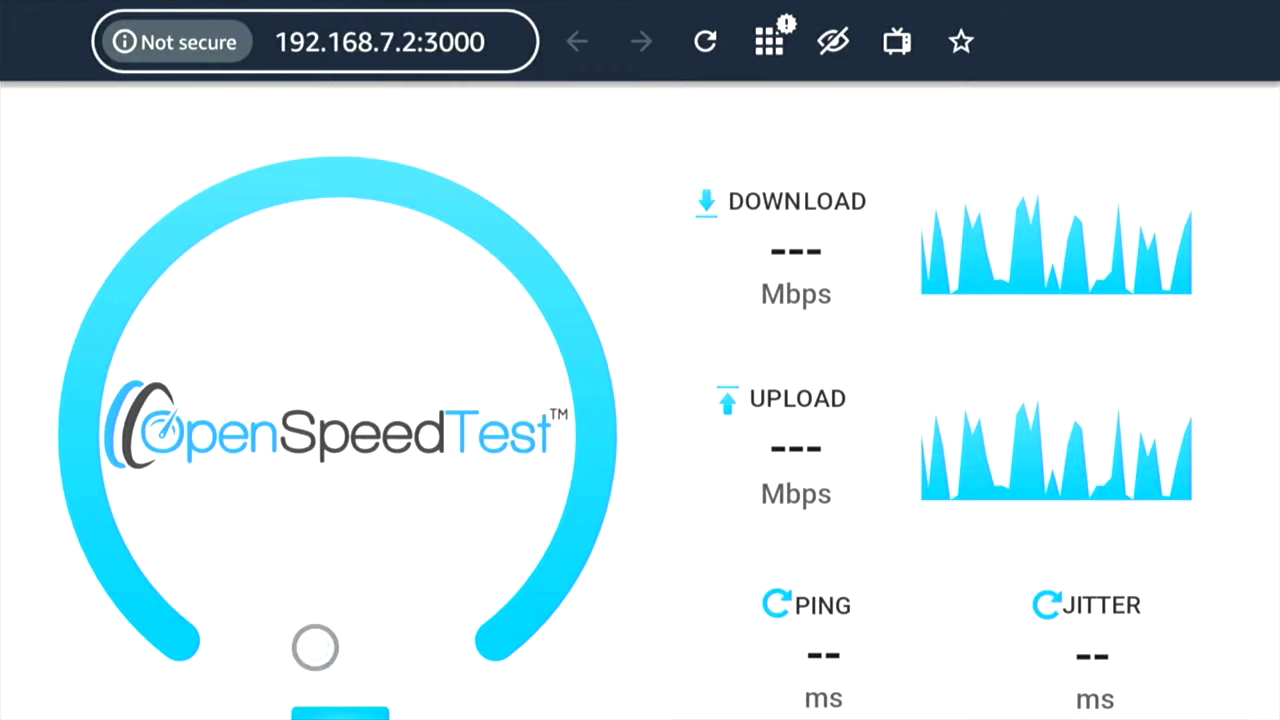